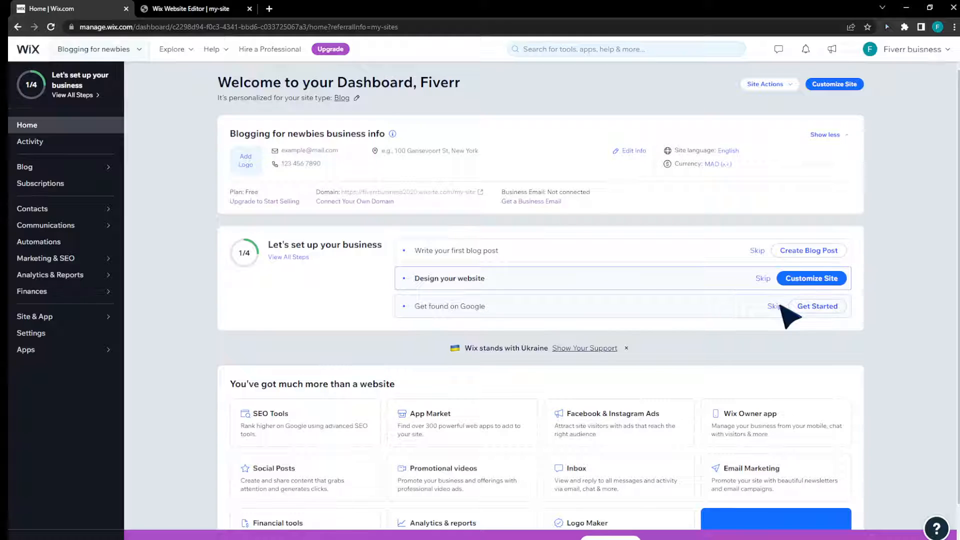
# Skip the Get found on Google setup task, then skip the business info review in the website setup.
pyautogui.click(779, 306)
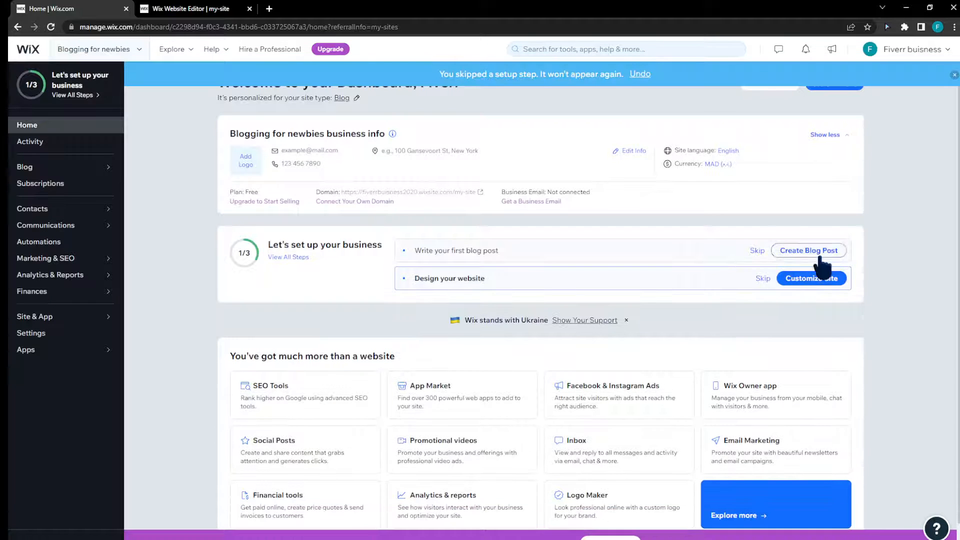
pyautogui.click(181, 9)
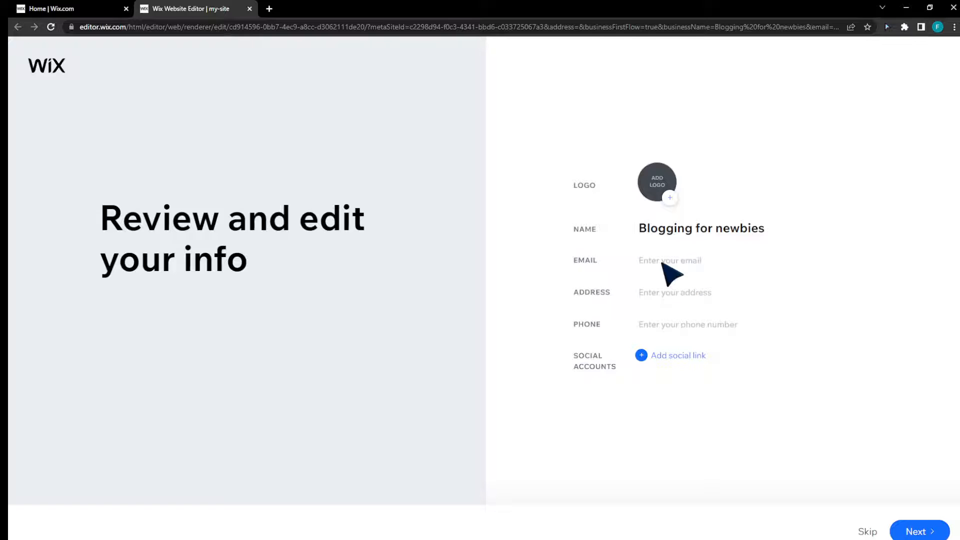
pyautogui.click(663, 264)
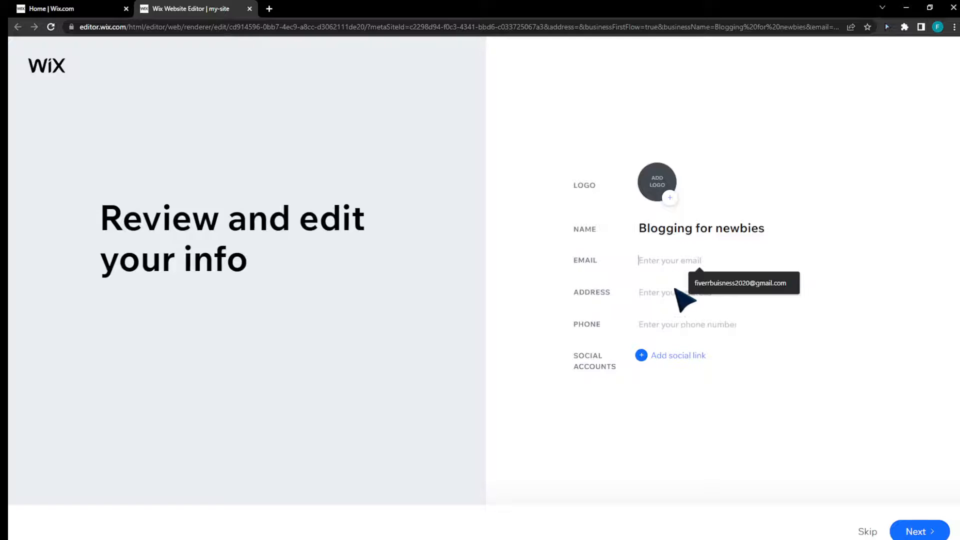
pyautogui.click(869, 531)
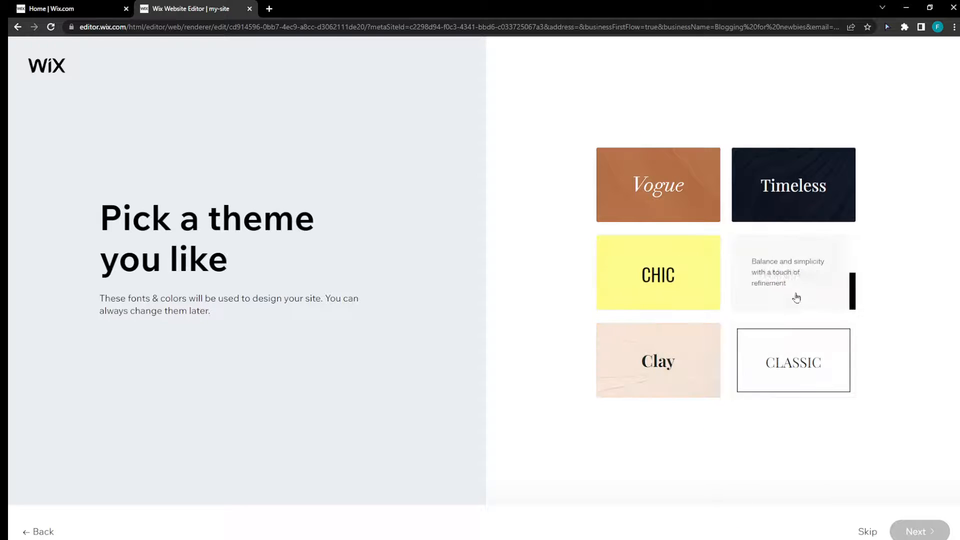
# Choose the theme described as balance and simplicity with a touch of refinement, and the "Discover Blogging for Newbies" homepage design.
pyautogui.click(813, 285)
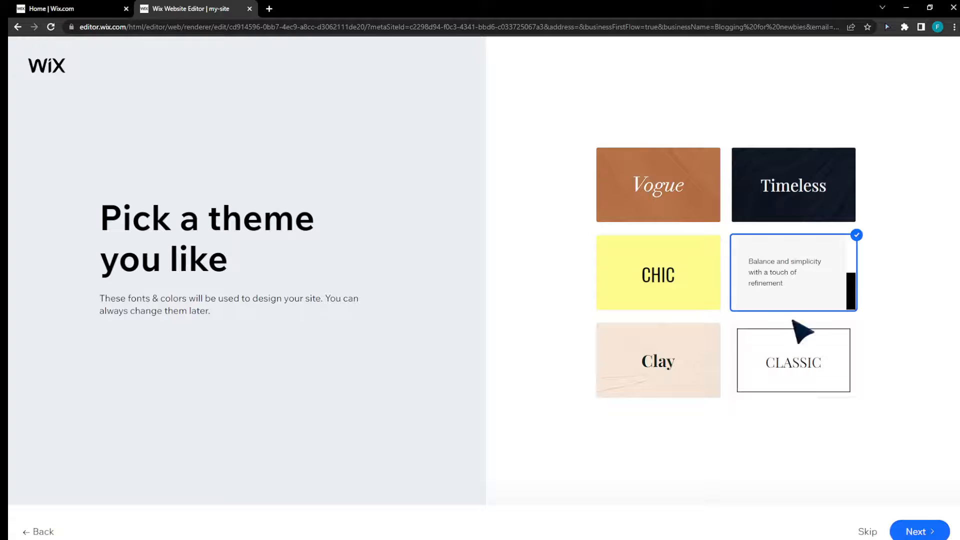
pyautogui.click(924, 532)
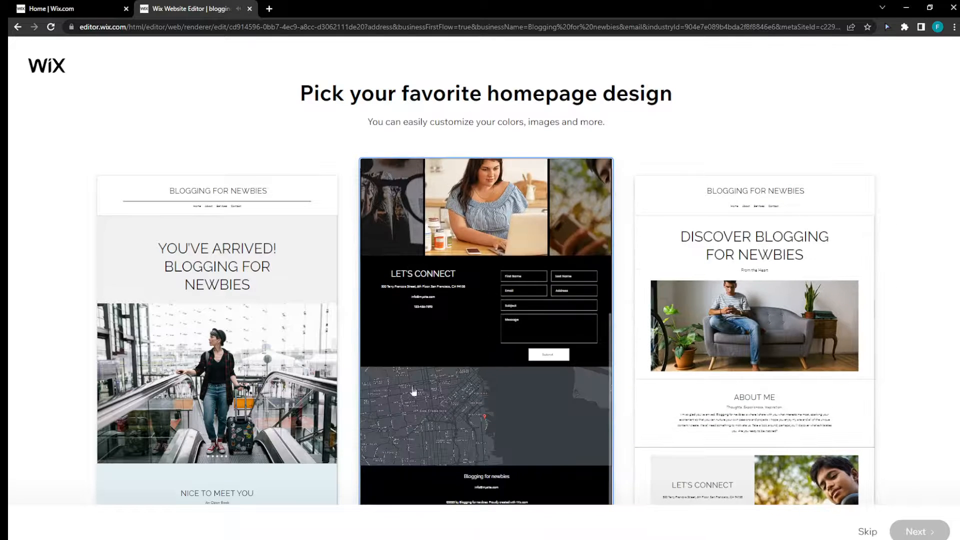
pyautogui.click(753, 464)
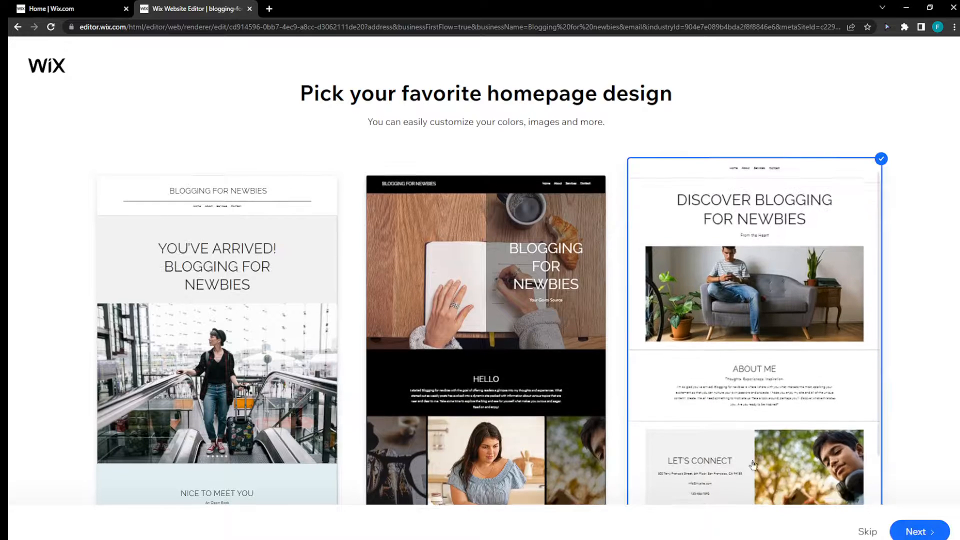
pyautogui.click(919, 532)
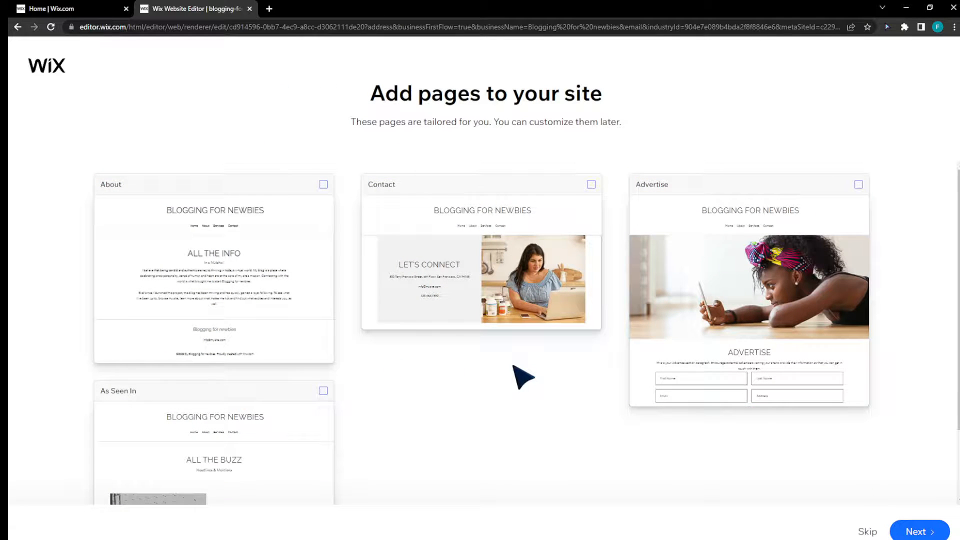
# Add only the Contact page to the site, finish the setup and return to the dashboard.
pyautogui.scroll(-2, 498, 387)
pyautogui.scroll(2, 411, 422)
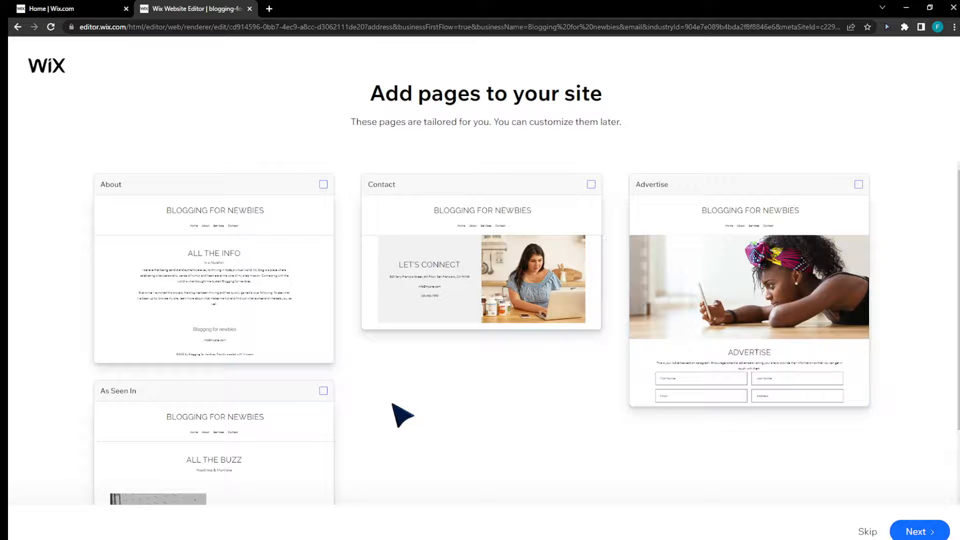
pyautogui.click(455, 285)
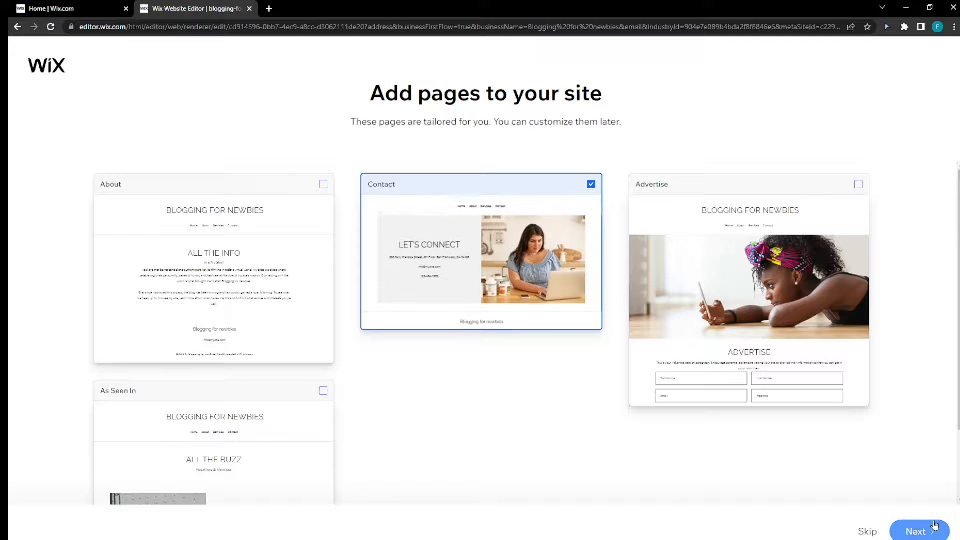
pyautogui.click(919, 531)
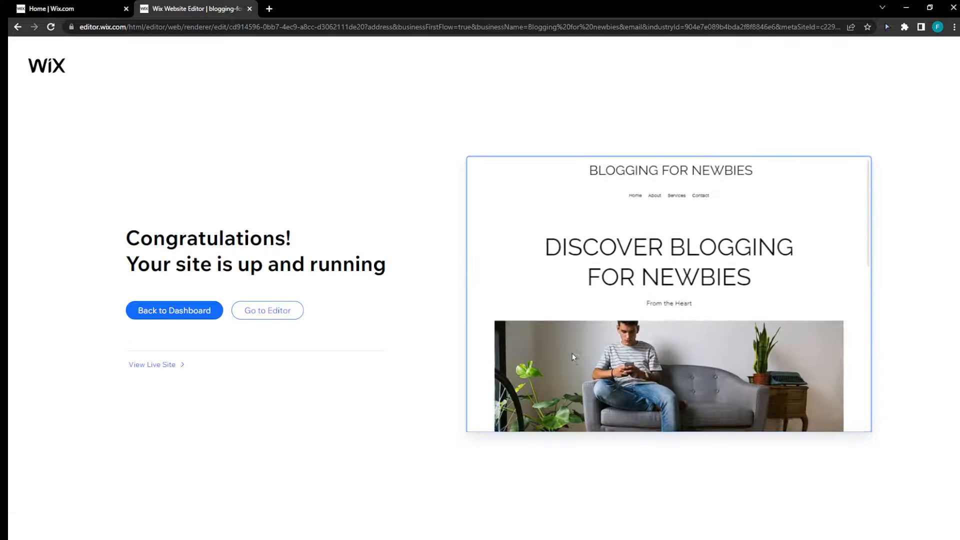
pyautogui.click(186, 322)
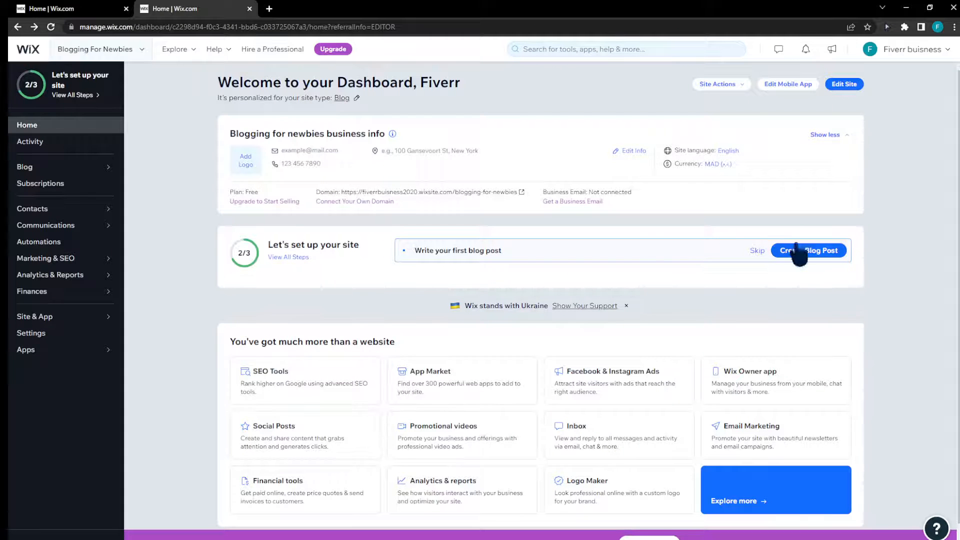
# Create and publish a blog post titled "First Blog" with the text "This is our first blog".
pyautogui.click(815, 250)
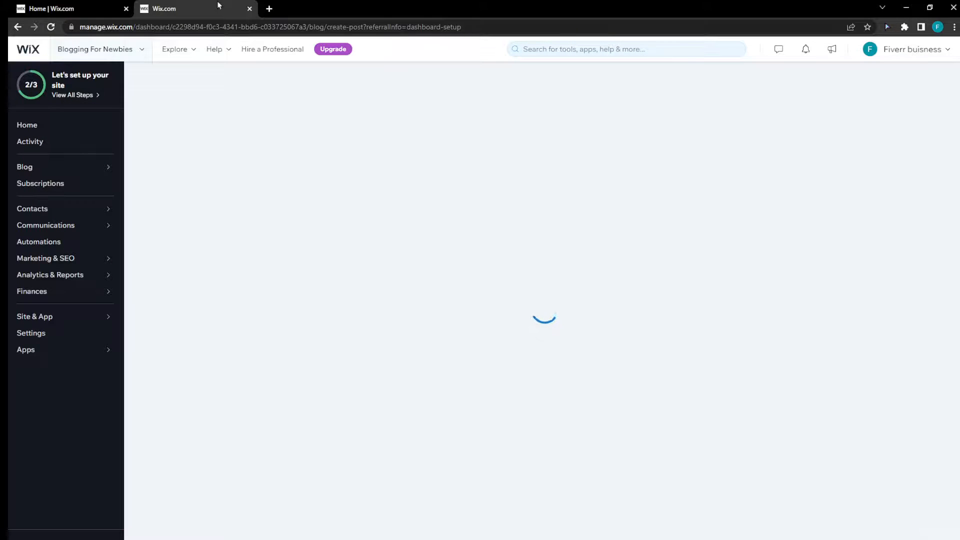
pyautogui.click(88, 5)
pyautogui.click(204, 5)
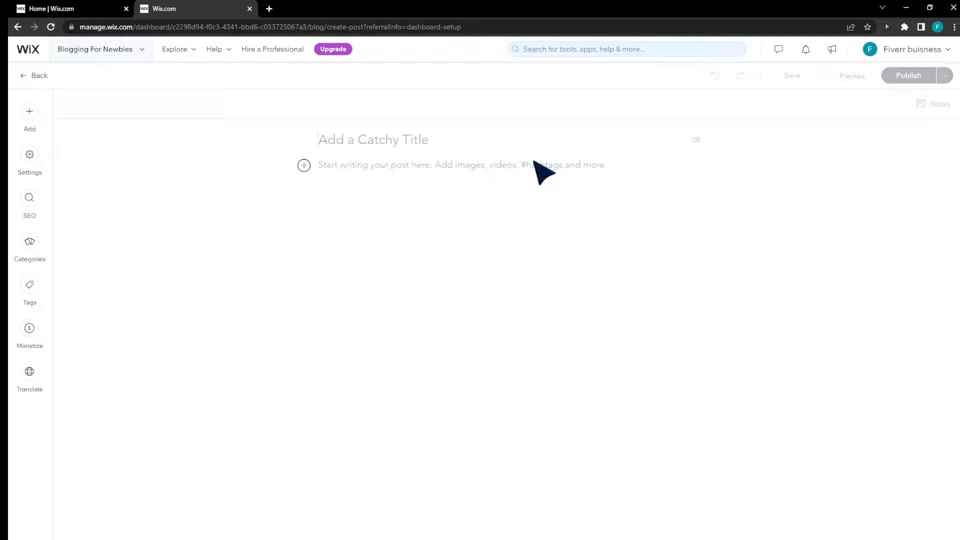
pyautogui.write('Blog')
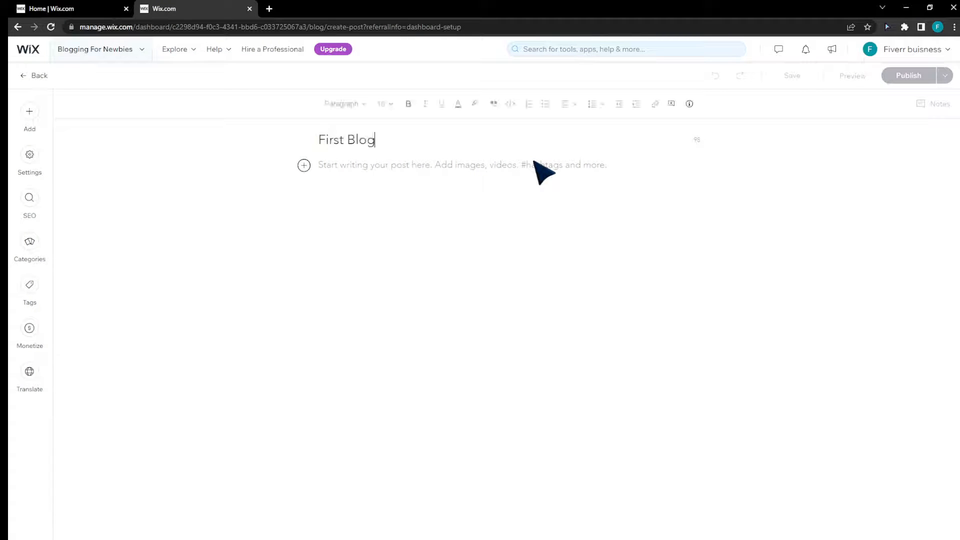
pyautogui.write('This is our first blog')
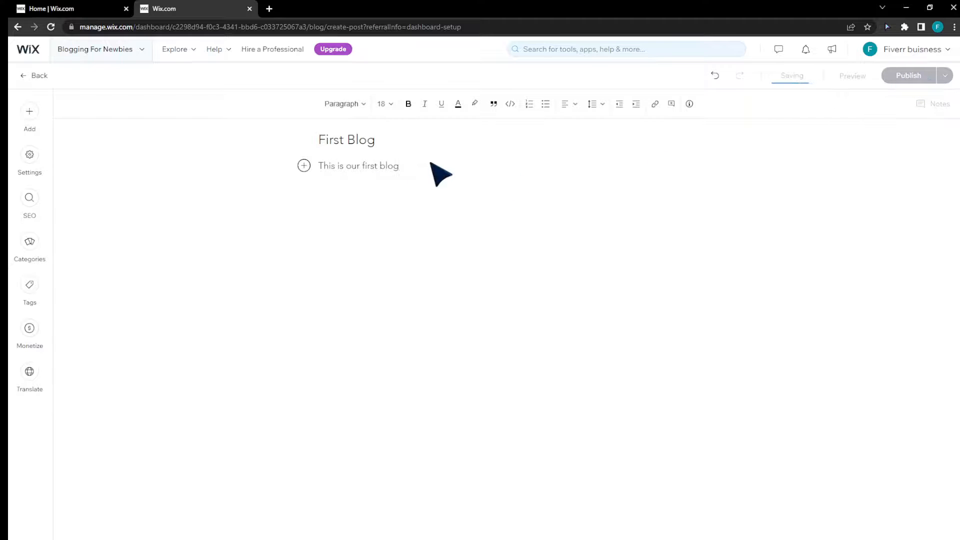
pyautogui.click(903, 77)
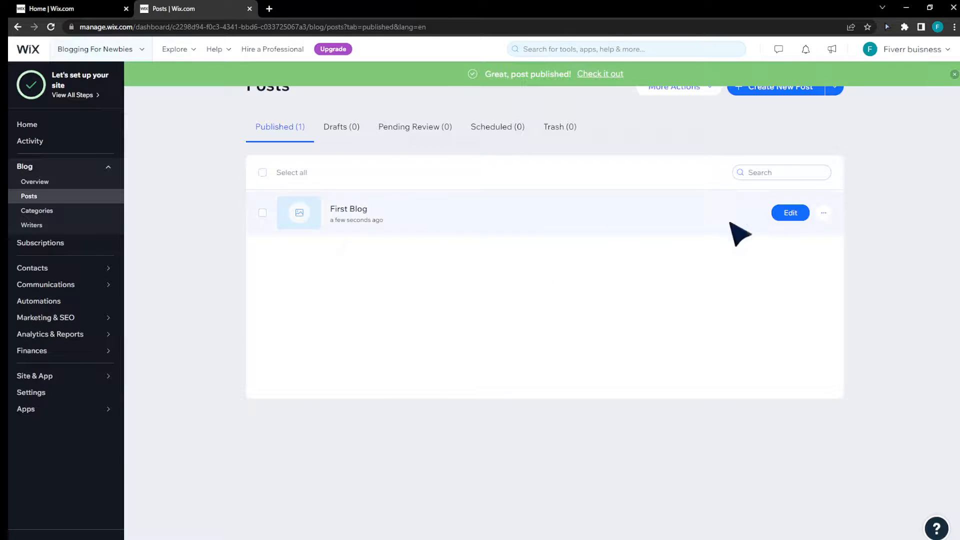
# View the published First Blog post on the live site.
pyautogui.click(824, 212)
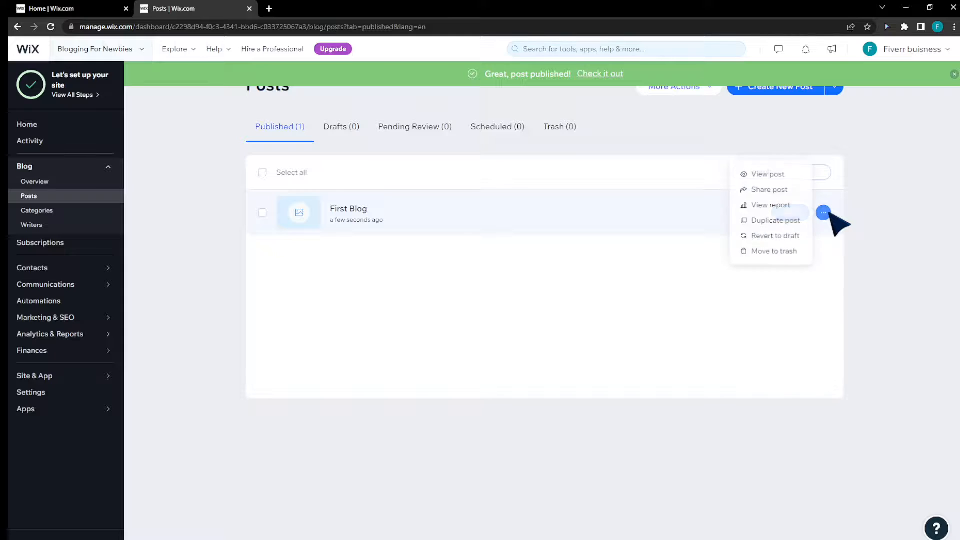
pyautogui.click(778, 174)
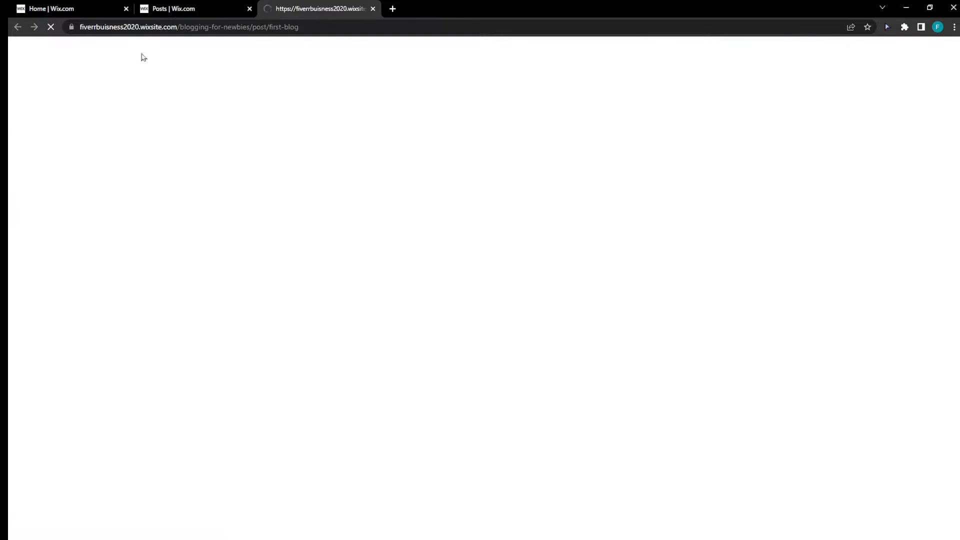
pyautogui.click(161, 6)
pyautogui.click(320, 9)
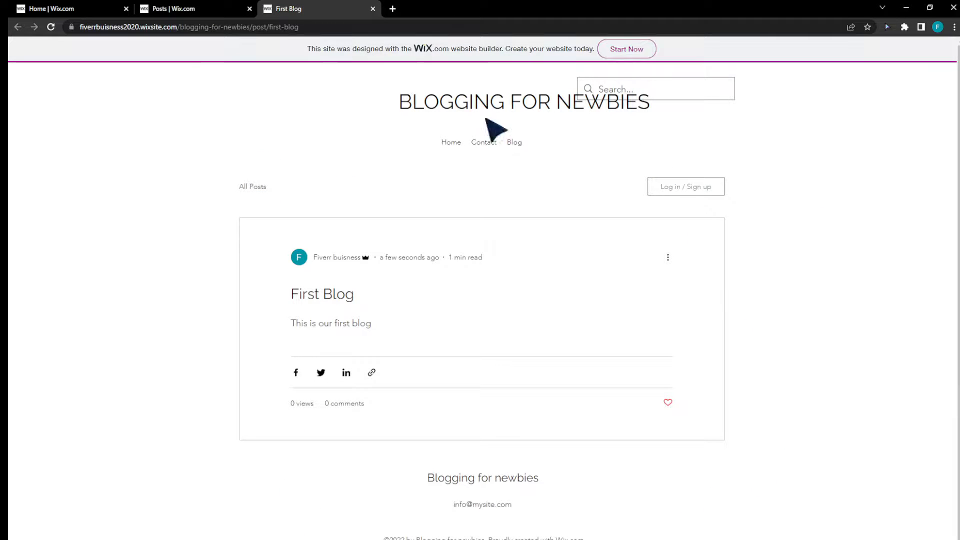
# Look through the live site's home page, examining its hero, blog post, About Me, contact and subscribe sections.
pyautogui.click(451, 143)
pyautogui.scroll(-4, 567, 231)
pyautogui.scroll(4, 557, 231)
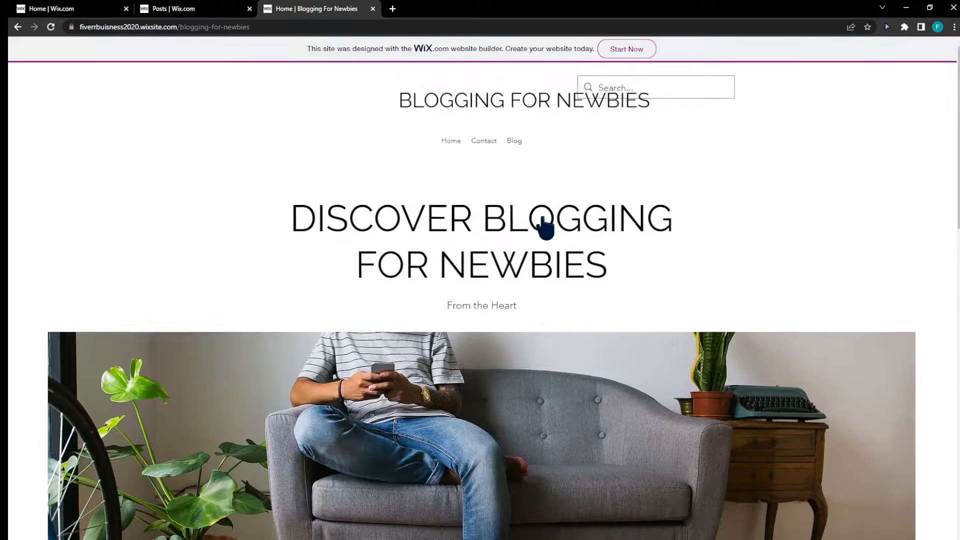
pyautogui.scroll(-8, 545, 230)
pyautogui.scroll(-4, 295, 200)
pyautogui.scroll(3, 257, 225)
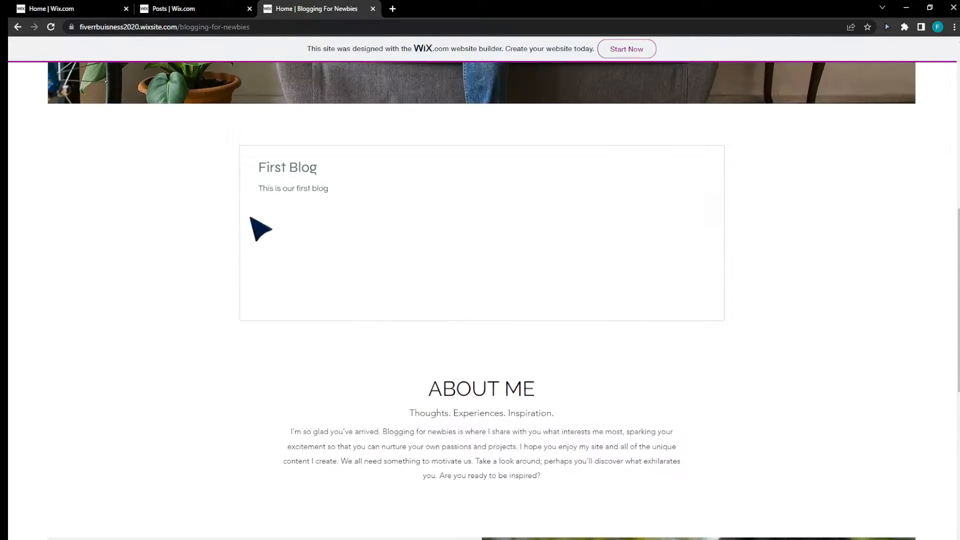
pyautogui.scroll(-2, 428, 236)
pyautogui.scroll(-4, 435, 260)
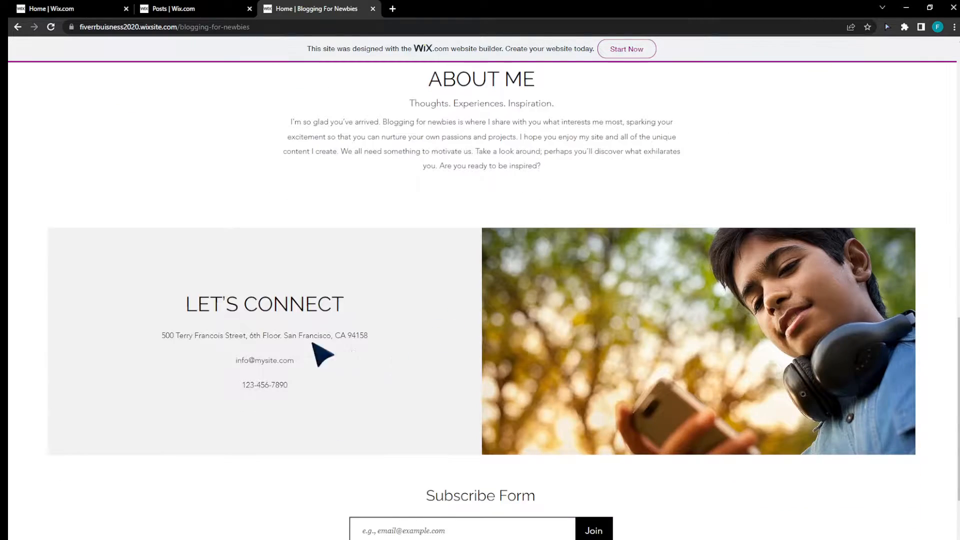
pyautogui.scroll(-3, 270, 358)
pyautogui.scroll(10, 440, 470)
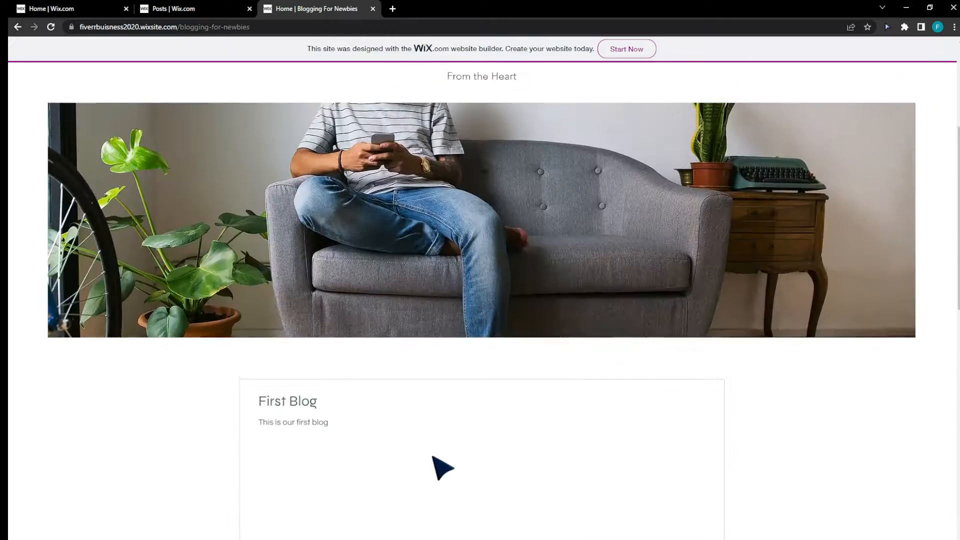
pyautogui.scroll(-2, 631, 85)
pyautogui.scroll(2, 621, 87)
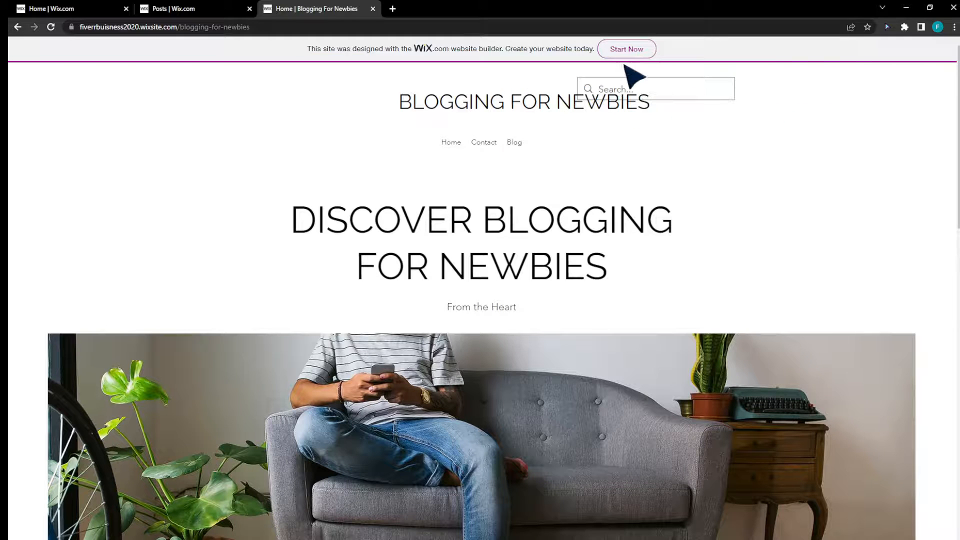
# Close the Posts page and open the site in the website editor from the dashboard.
pyautogui.click(236, 6)
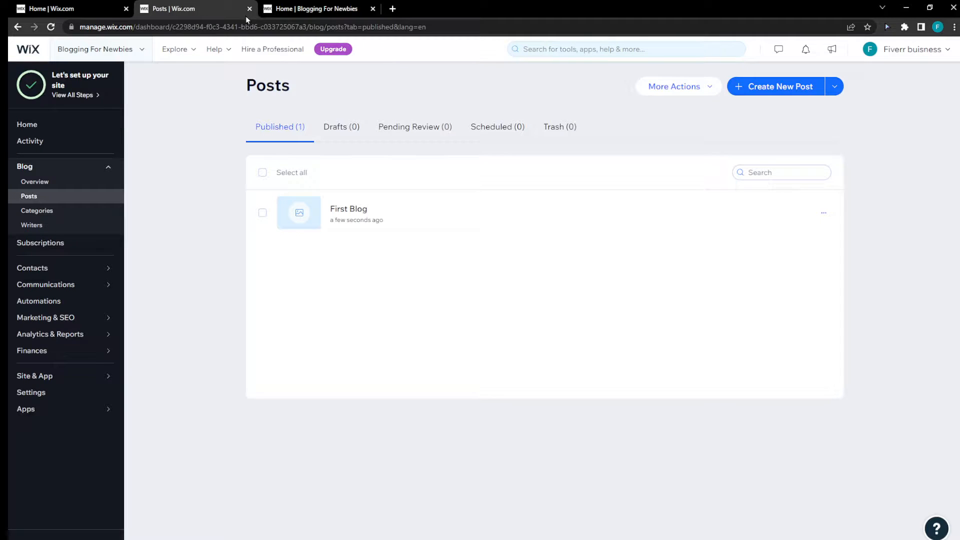
pyautogui.hotkey('ctrl', 'w')
pyautogui.click(84, 10)
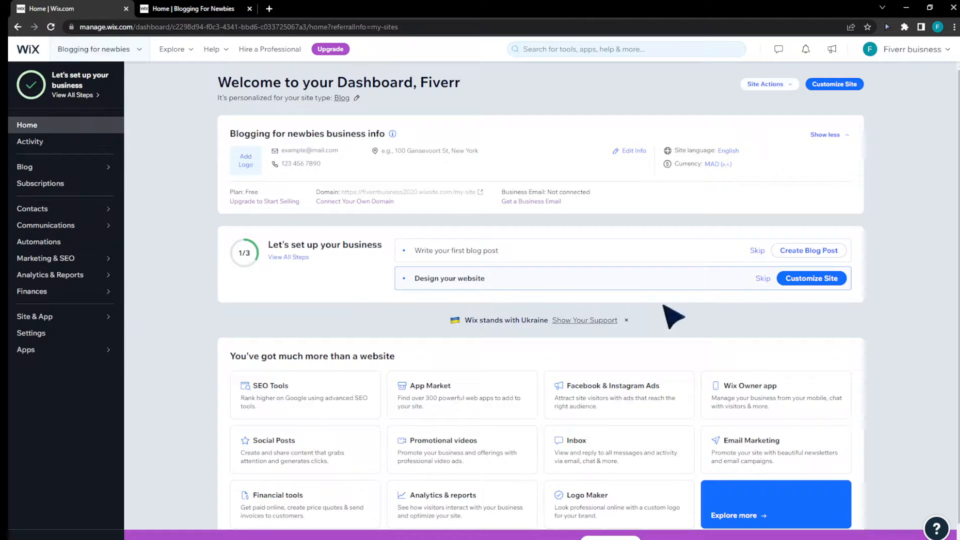
pyautogui.click(206, 6)
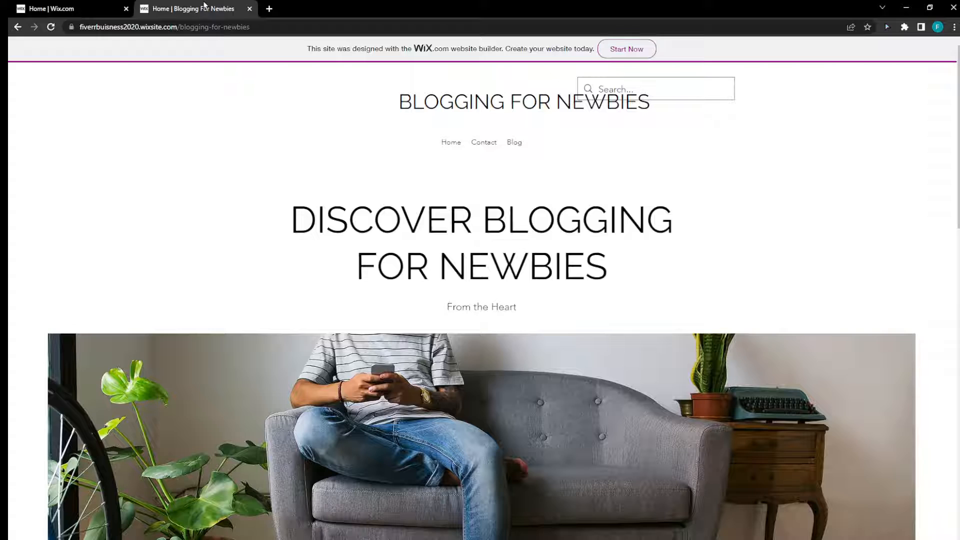
pyautogui.click(103, 7)
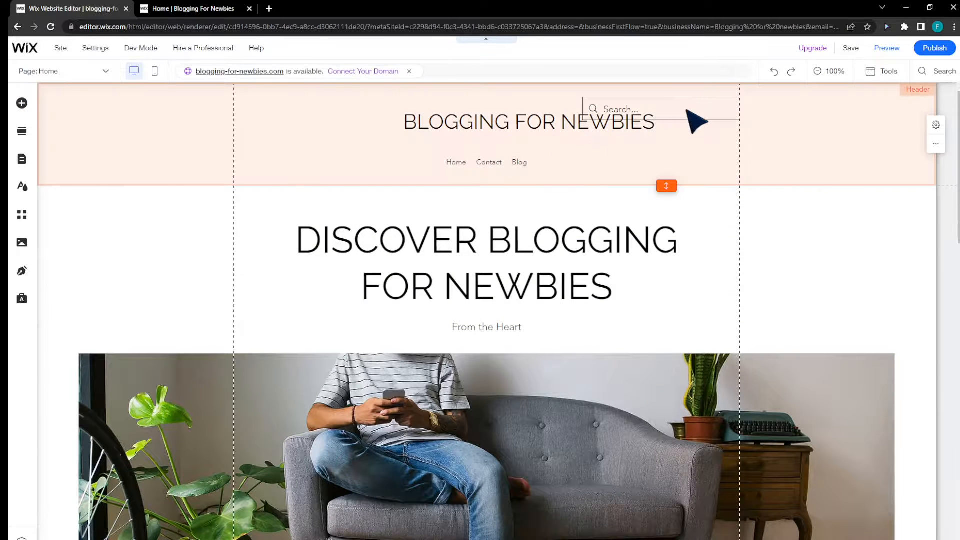
# Move the header's site title strip down clear of the search box, and reposition the search box above the title, closer to its centre.
pyautogui.click(692, 144)
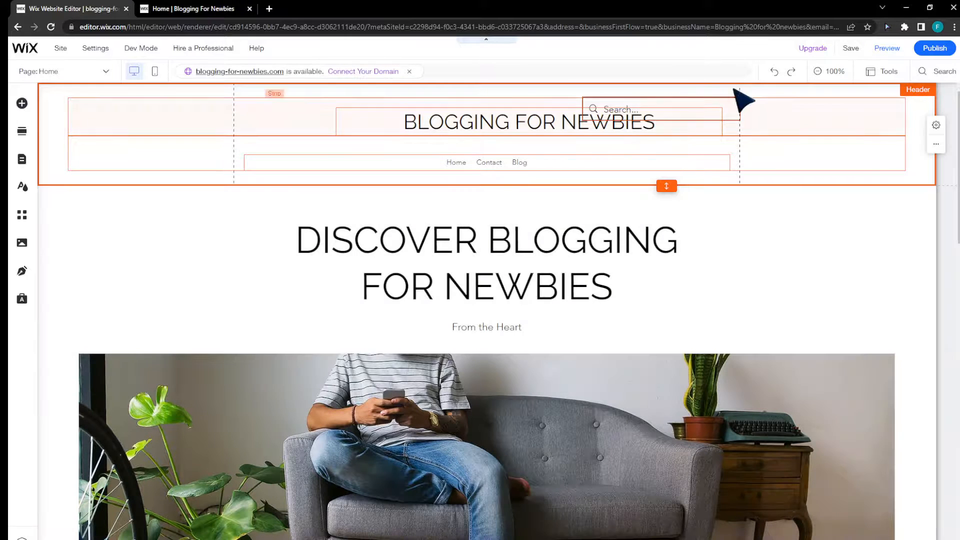
pyautogui.click(701, 115)
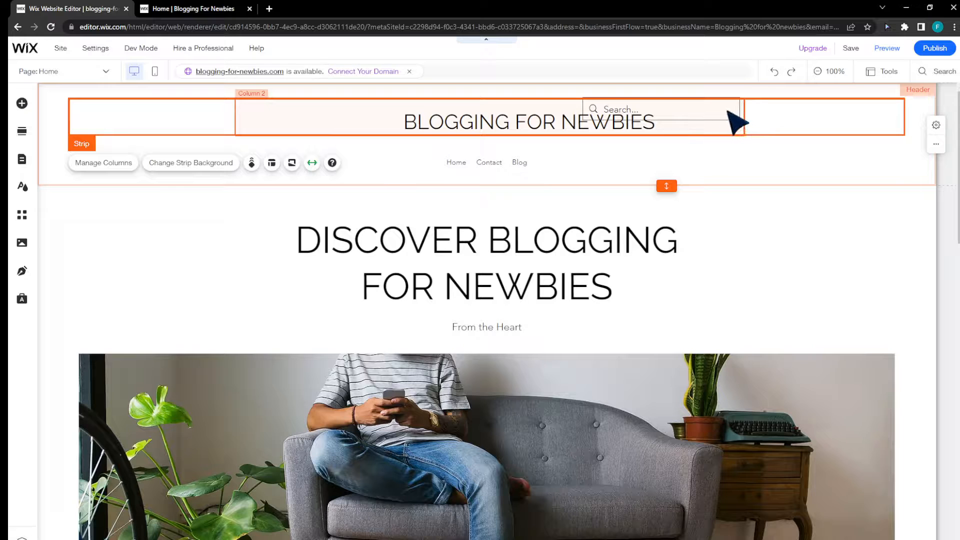
pyautogui.click(728, 112)
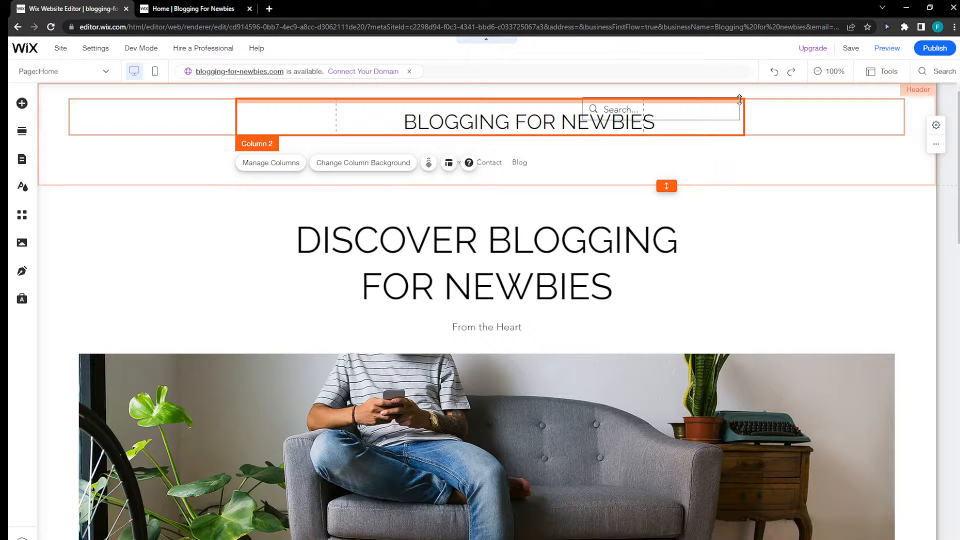
pyautogui.moveTo(739, 98); pyautogui.dragTo(734, 129)
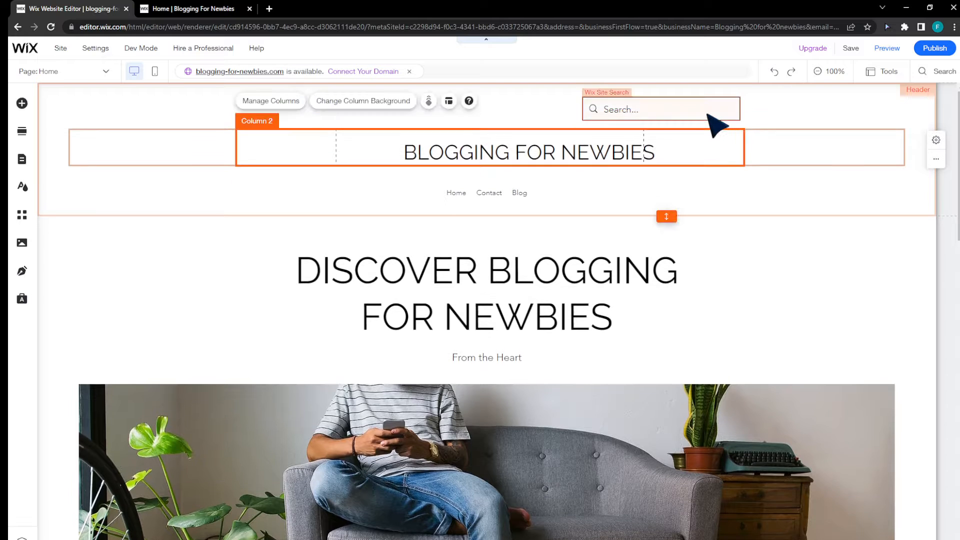
pyautogui.click(706, 114)
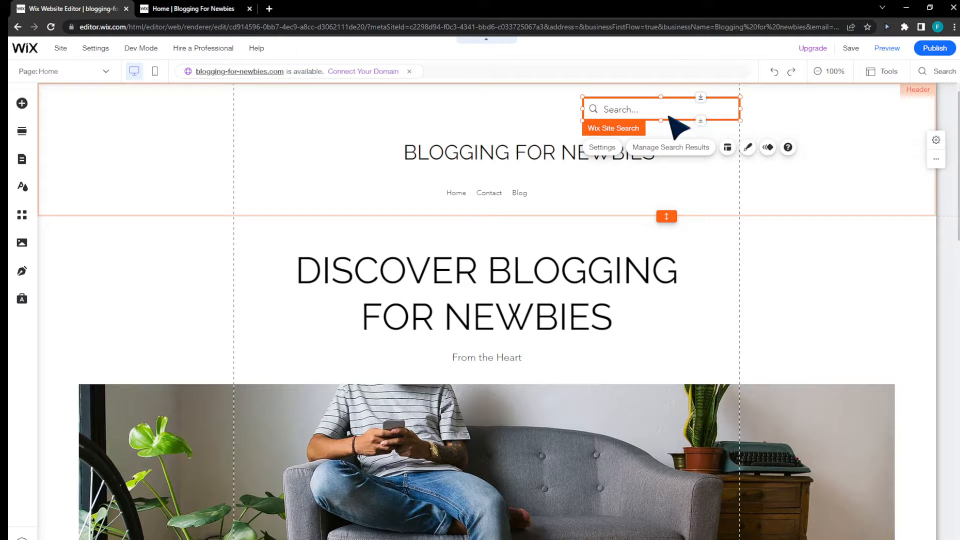
pyautogui.moveTo(654, 111); pyautogui.dragTo(547, 127)
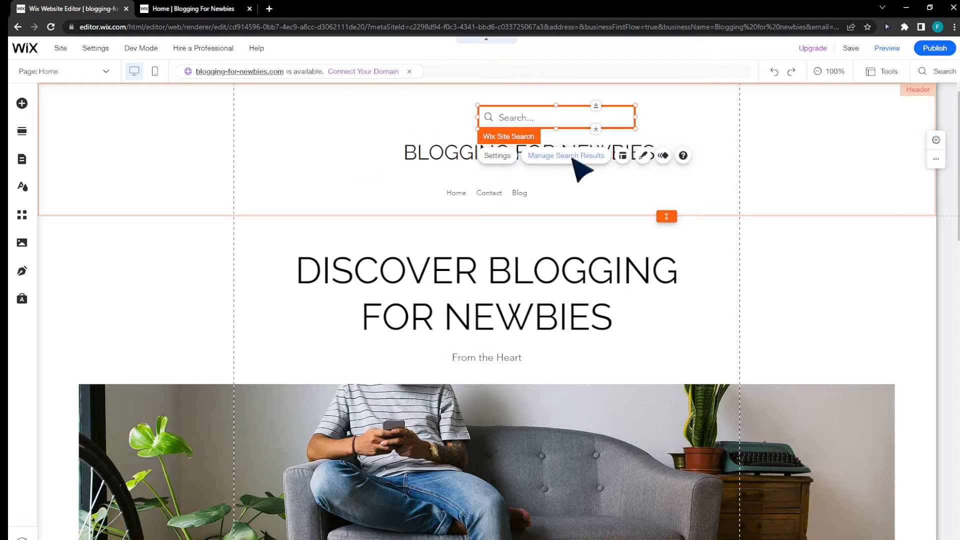
# Delete the search box from the header and centre the Blogging for Newbies title above the navigation menu.
pyautogui.rightClick(585, 124)
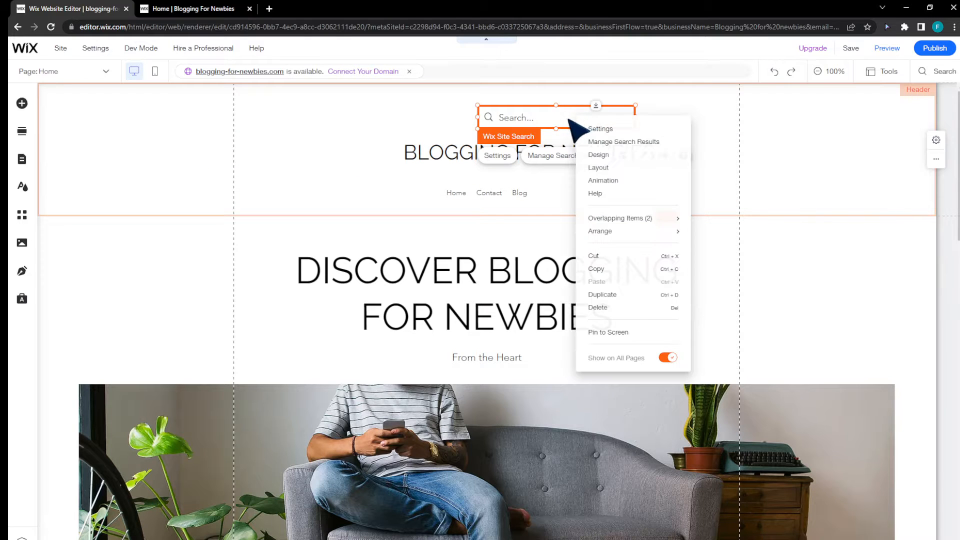
pyautogui.click(618, 309)
pyautogui.click(490, 146)
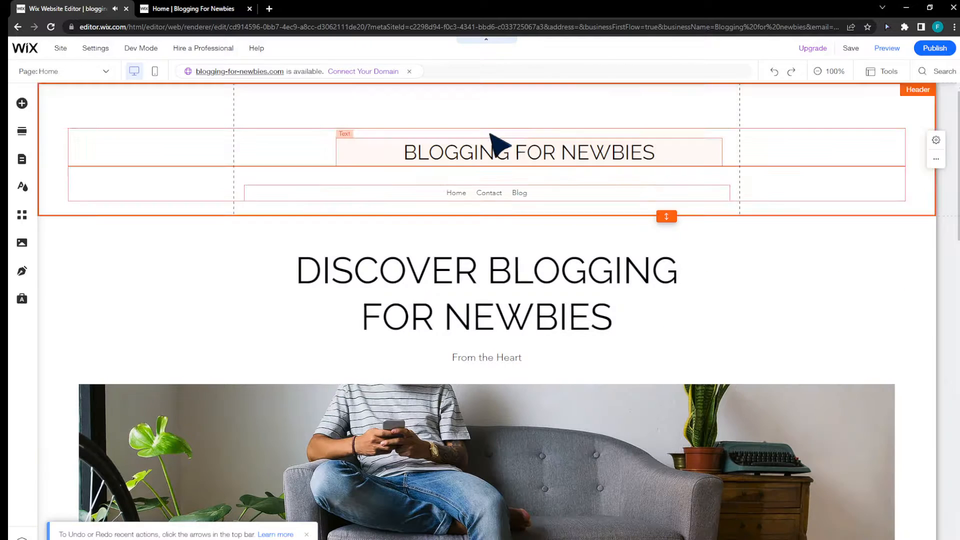
pyautogui.moveTo(496, 149); pyautogui.dragTo(454, 155)
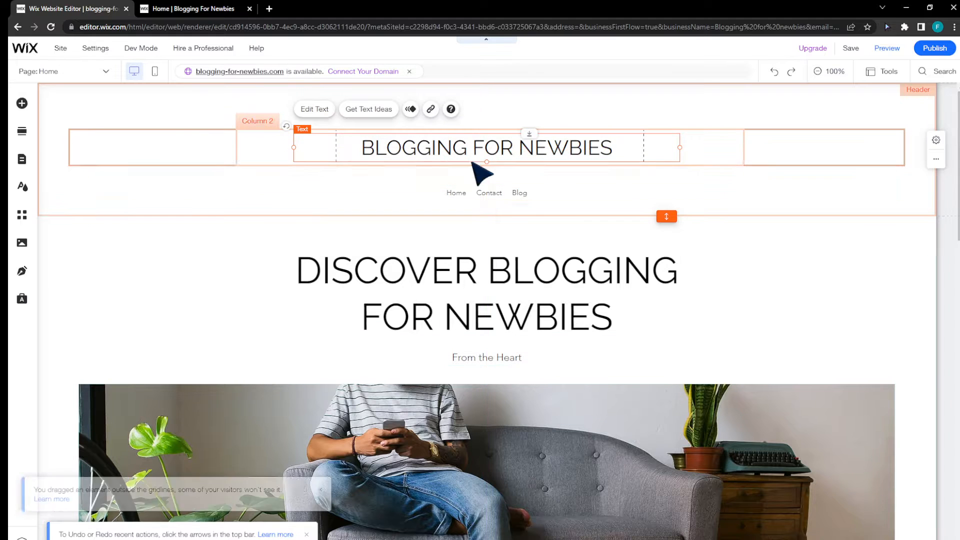
# Extend the home page's hero photo strip downward so it shows the full couch and more of the seated man.
pyautogui.scroll(-4, 575, 270)
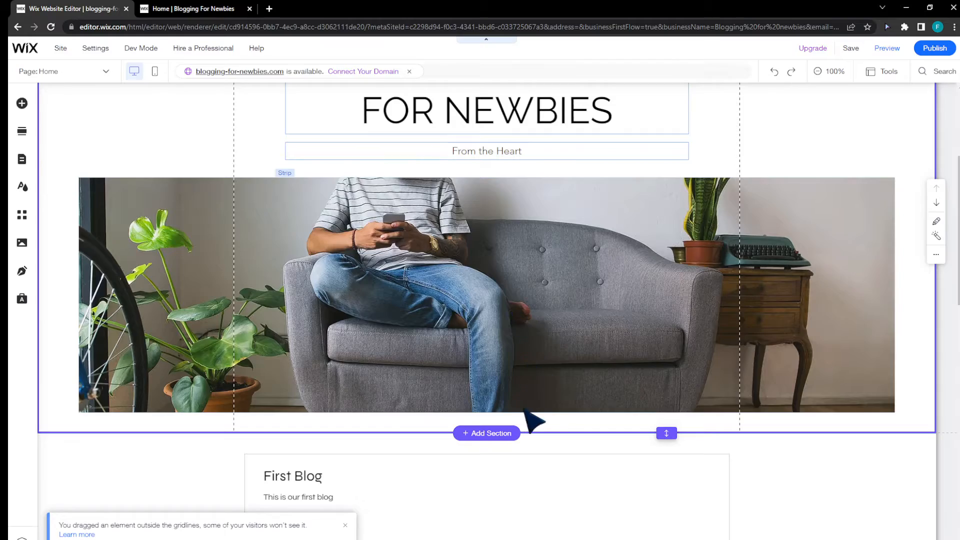
pyautogui.click(520, 410)
pyautogui.moveTo(520, 411); pyautogui.dragTo(515, 538)
pyautogui.scroll(-2, 532, 379)
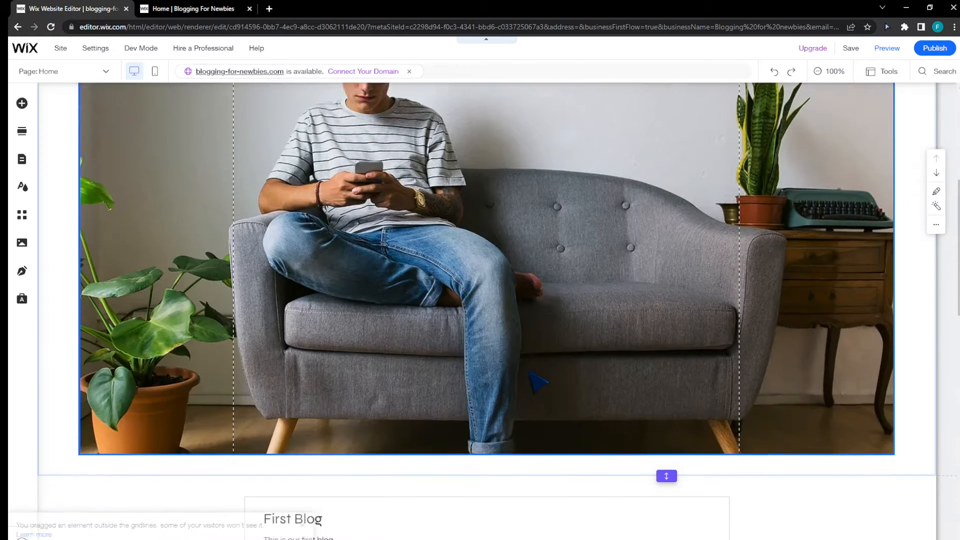
pyautogui.scroll(4, 531, 379)
pyautogui.scroll(-1, 531, 379)
pyautogui.scroll(2, 531, 379)
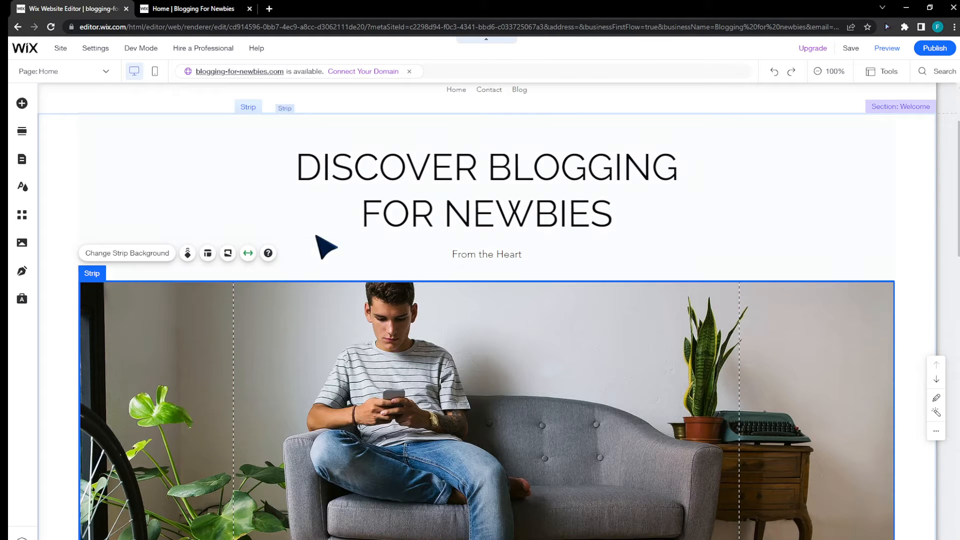
# Select the strip holding the Discover Blogging for Newbies heading above the hero photo.
pyautogui.click(797, 197)
pyautogui.scroll(2, 791, 186)
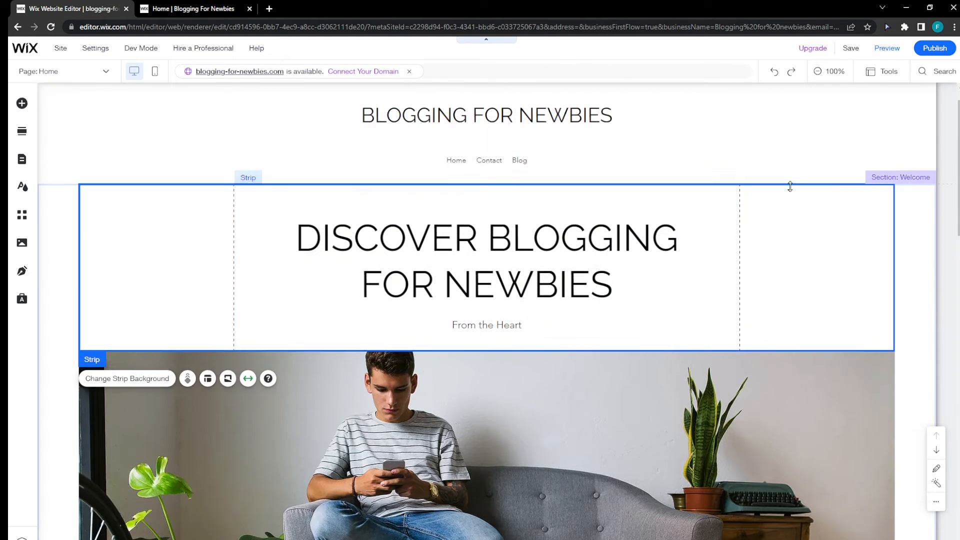